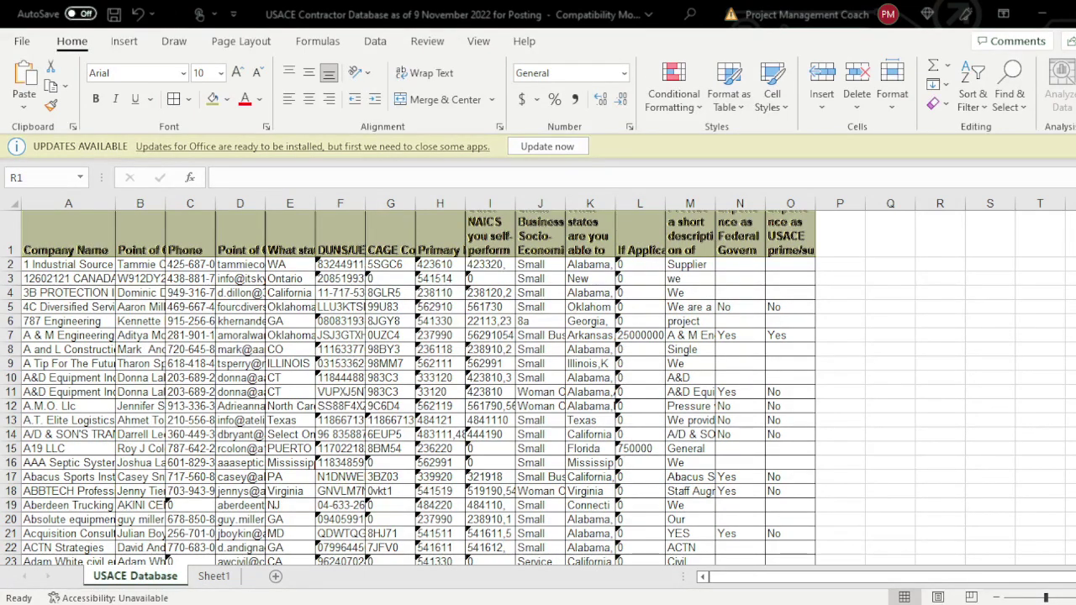
Scroll down through the contractor spreadsheet, then return to its top
scroll(539, 384, "down", 20)
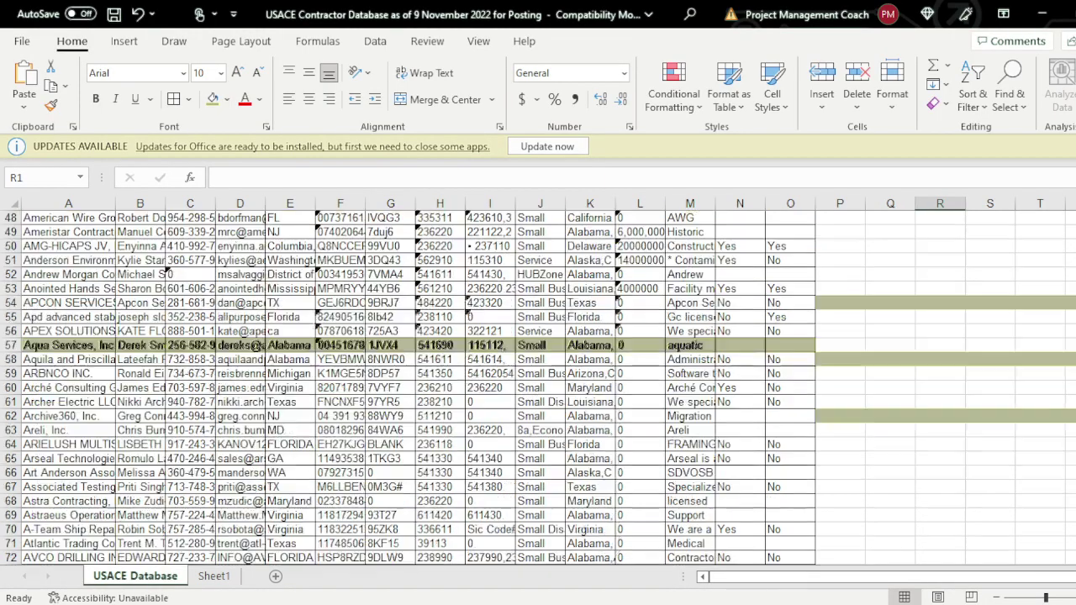
scroll(538, 384, "down", 20)
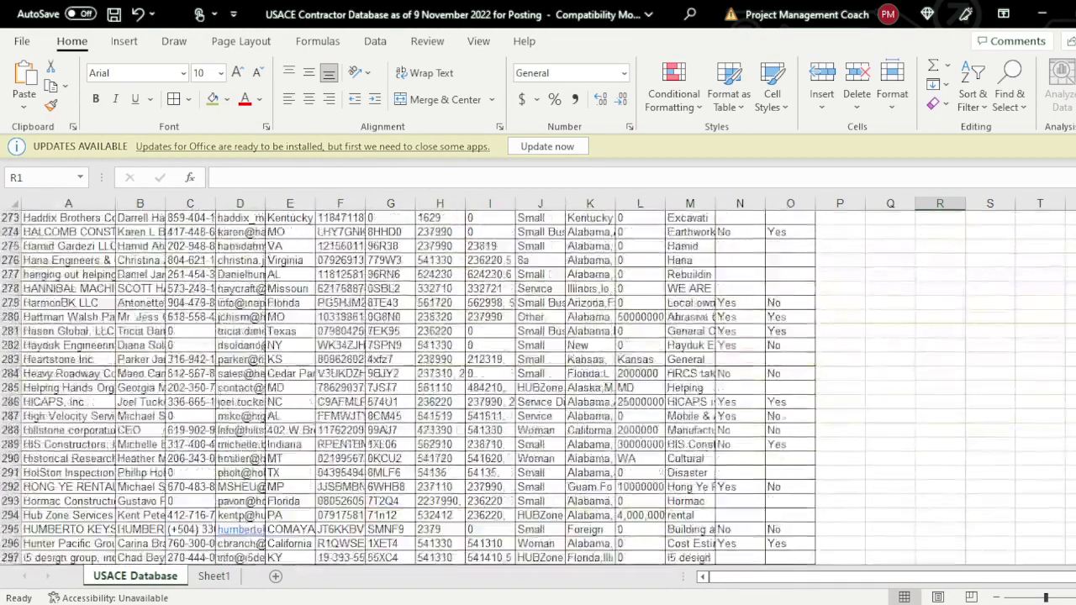
scroll(538, 384, "down", 20)
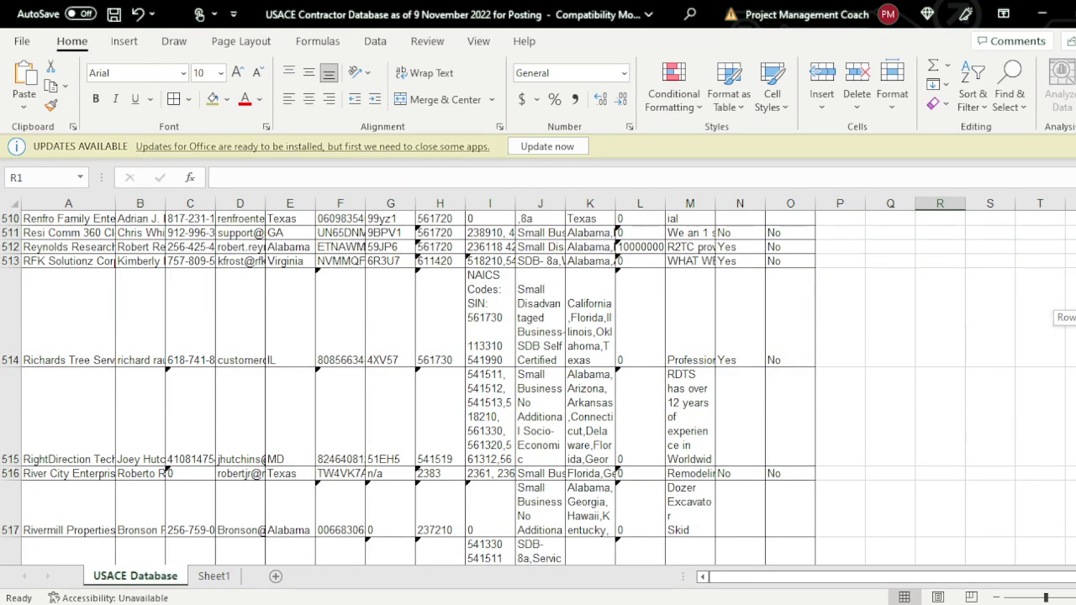
key("ctrl+BackSpace")
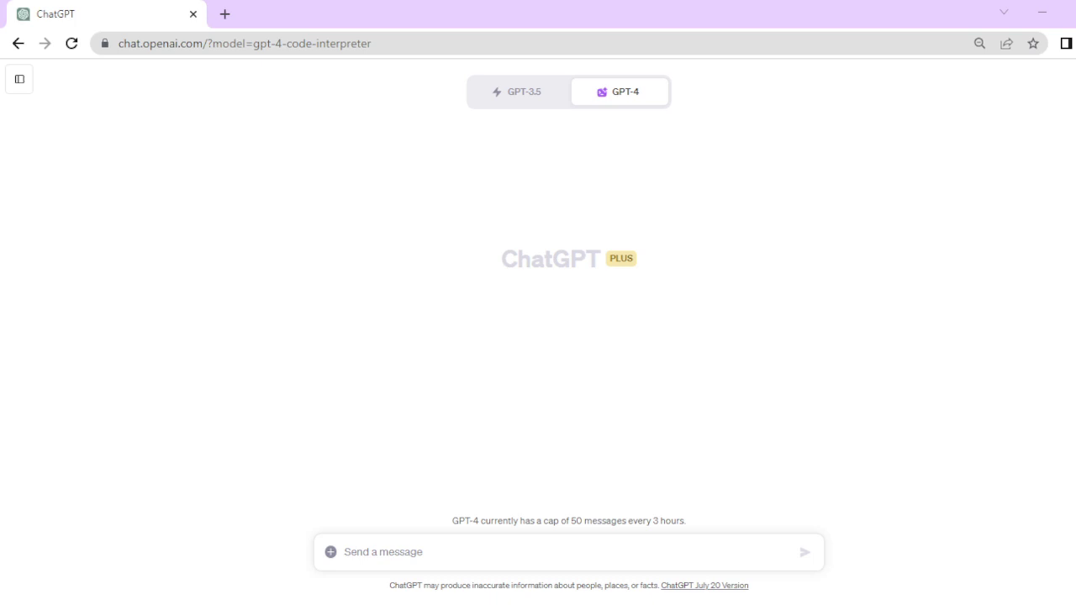
Attach the contractor CSV and send 'Analyze this data as best possible. No need to regurgitate.'
left_click_drag(0, 194, 342, 568)
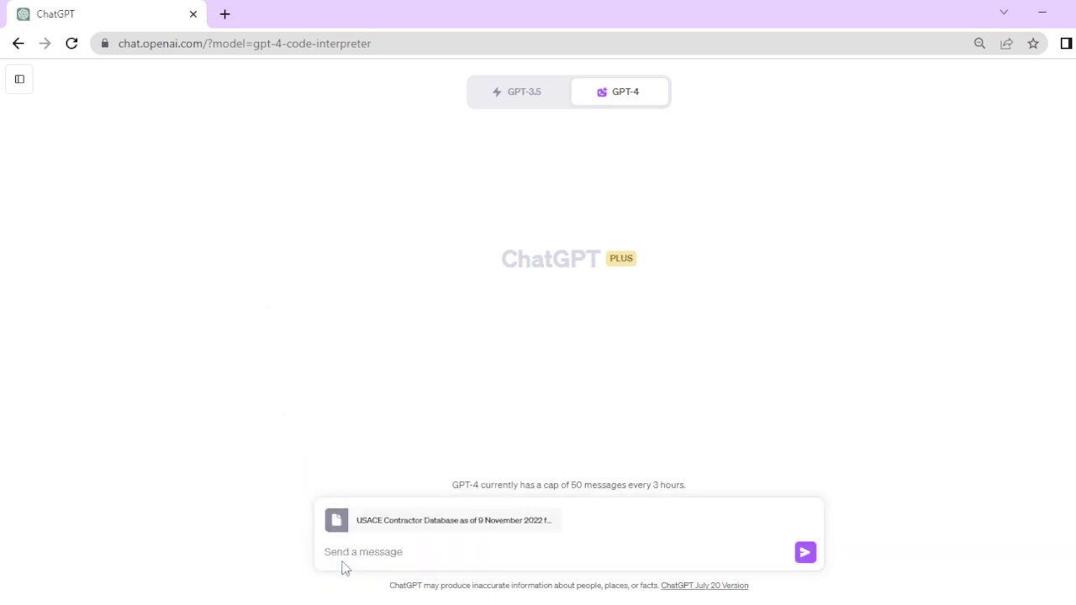
type("Analyze this data as best possible. No need")
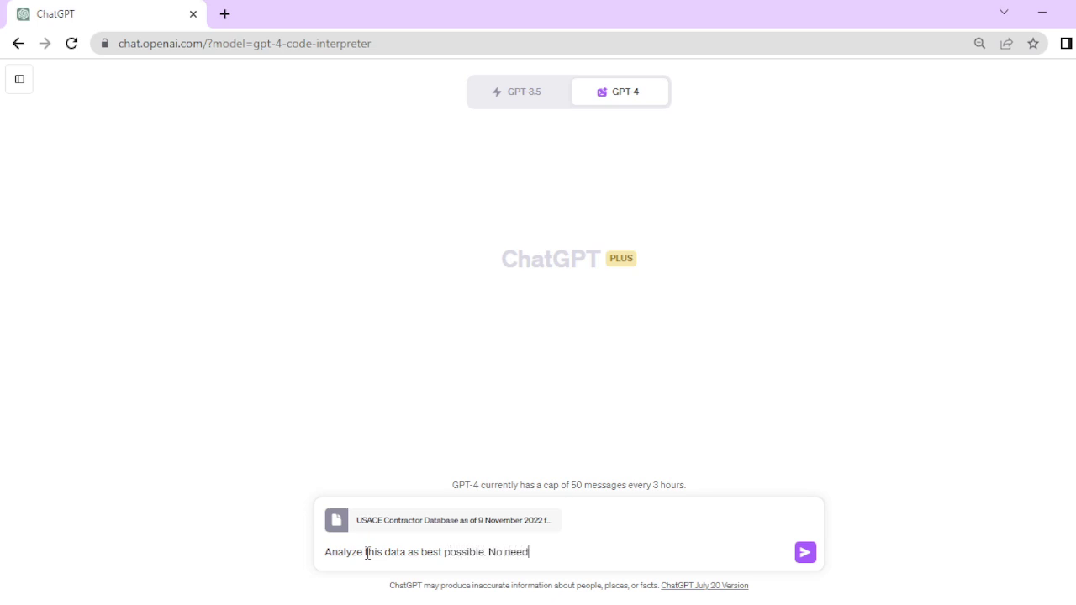
type(" to regurgitate.")
key("Return")
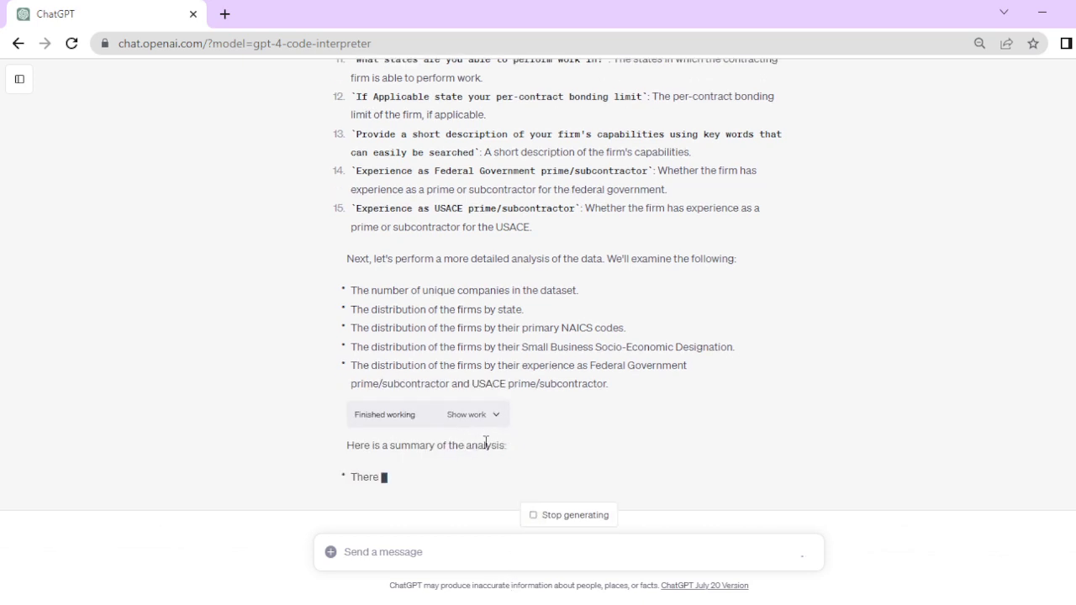
Expand 'Show work' to view the Python code behind the contractor data summary
left_click(500, 421)
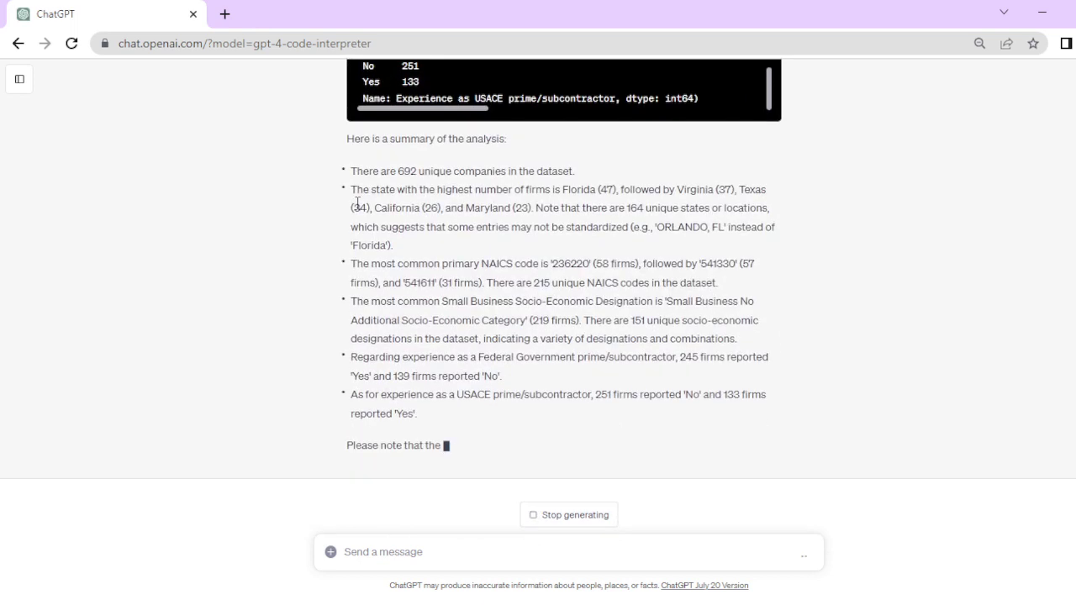
triple_click(400, 172)
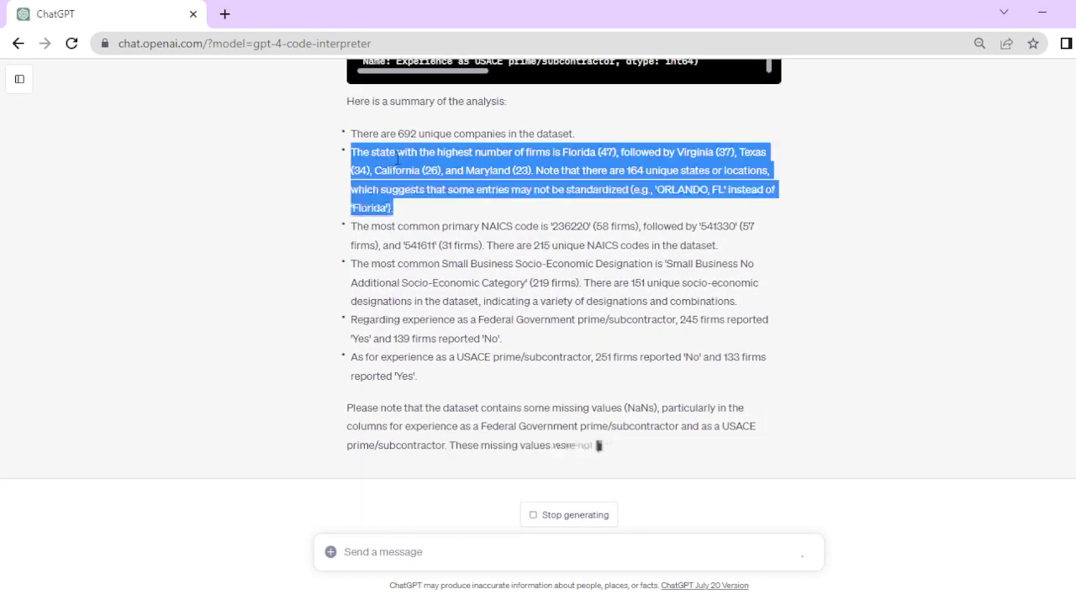
left_click(310, 217)
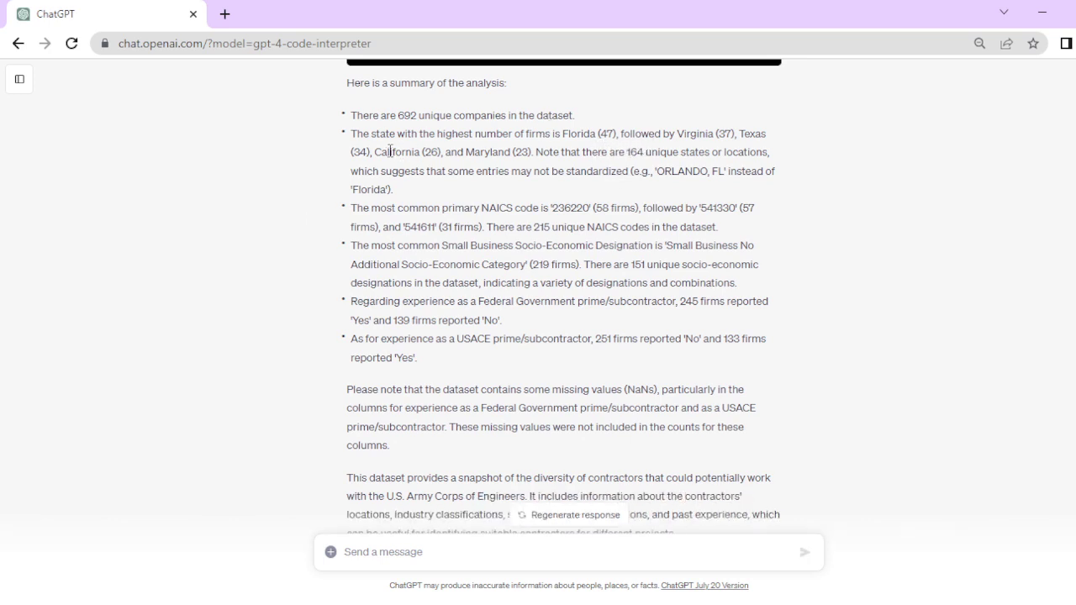
left_click_drag(353, 132, 404, 173)
left_click(379, 214)
left_click_drag(364, 209, 581, 210)
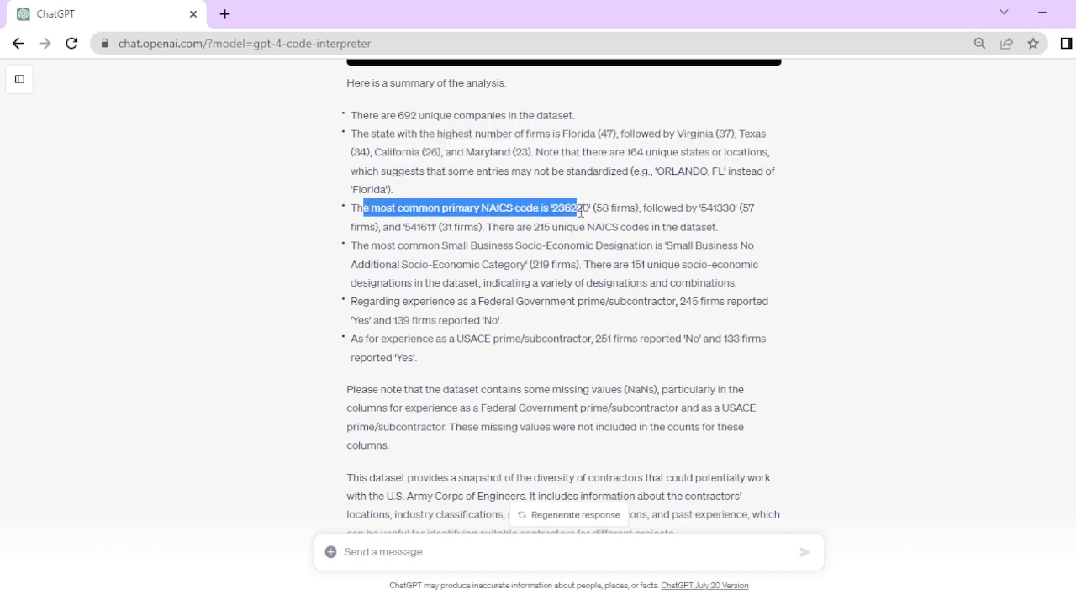
left_click(473, 224)
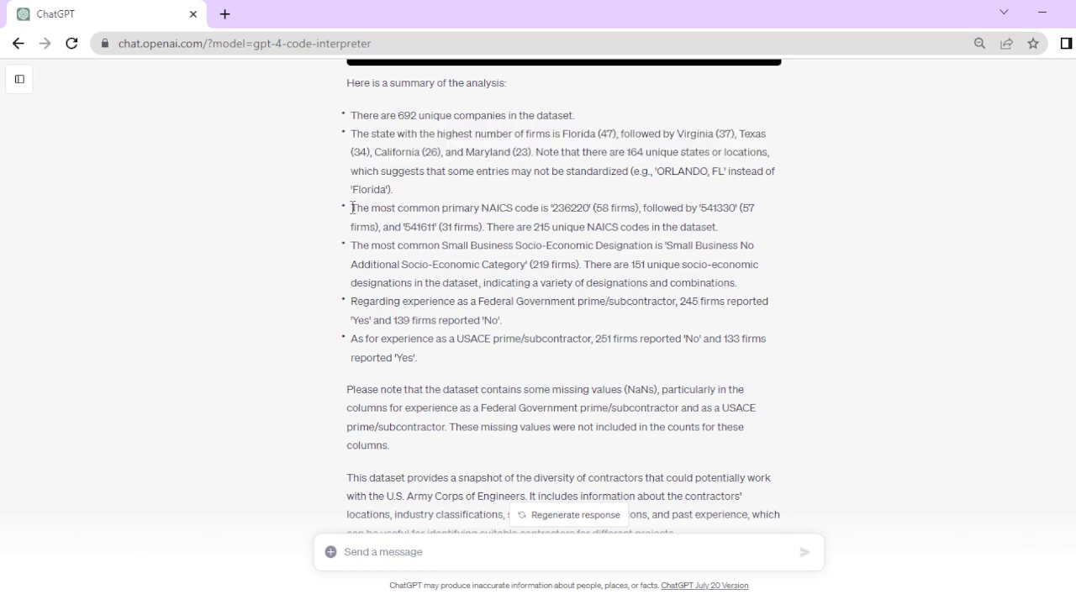
left_click_drag(351, 207, 581, 227)
left_click(569, 206)
double_click(573, 207)
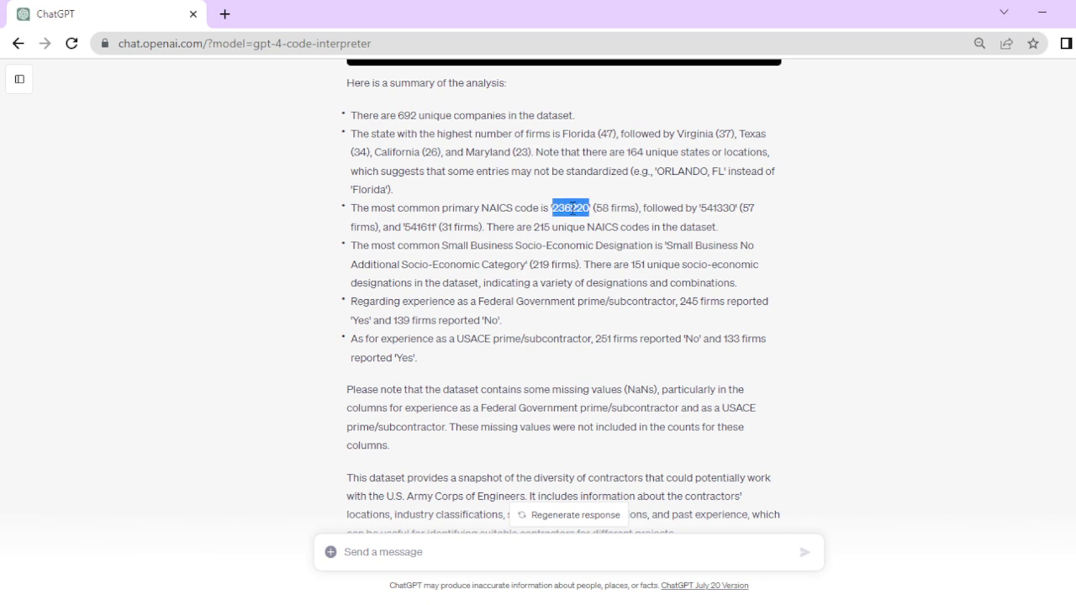
left_click(580, 459)
scroll(578, 504, "down", 2)
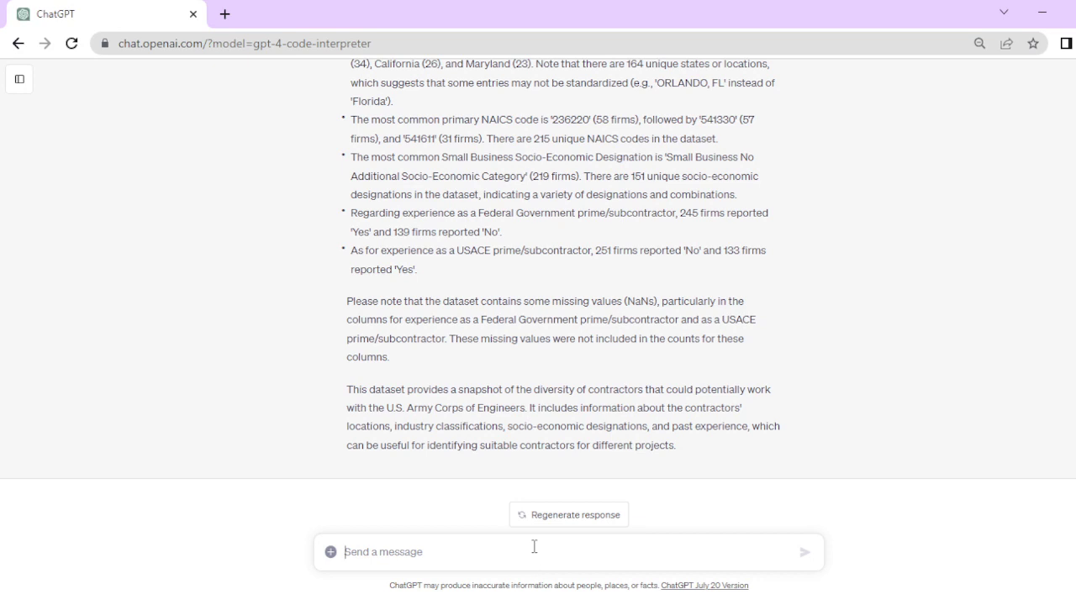
Ask 'What is the NAICS code 236220?' and highlight the answer, Commercial and Institutional Building Construction
type("What is th")
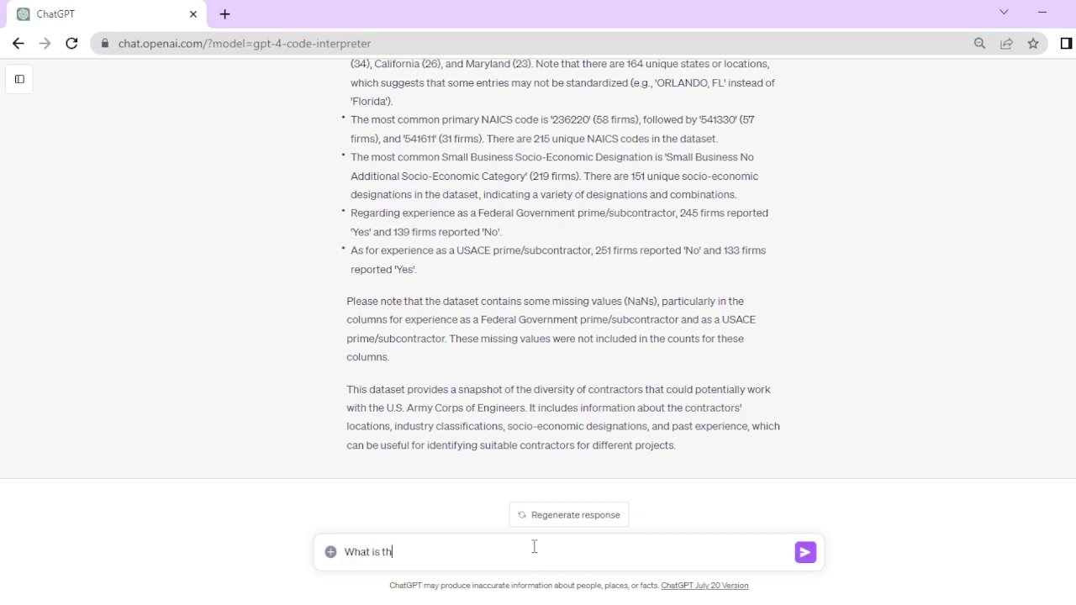
type("e NAICS code 236220?")
key("Return")
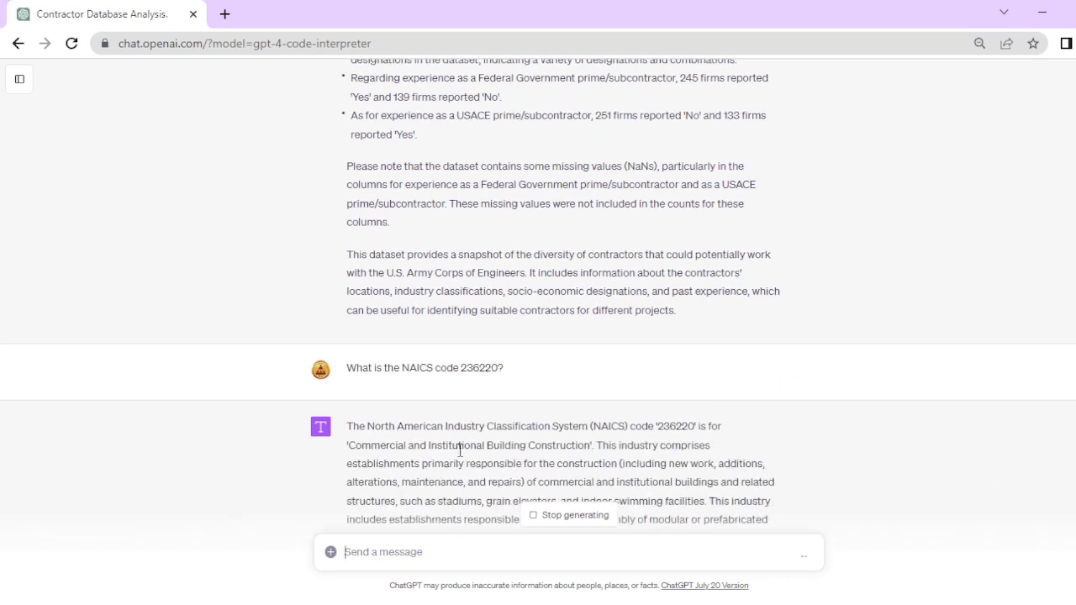
left_click_drag(593, 446, 343, 447)
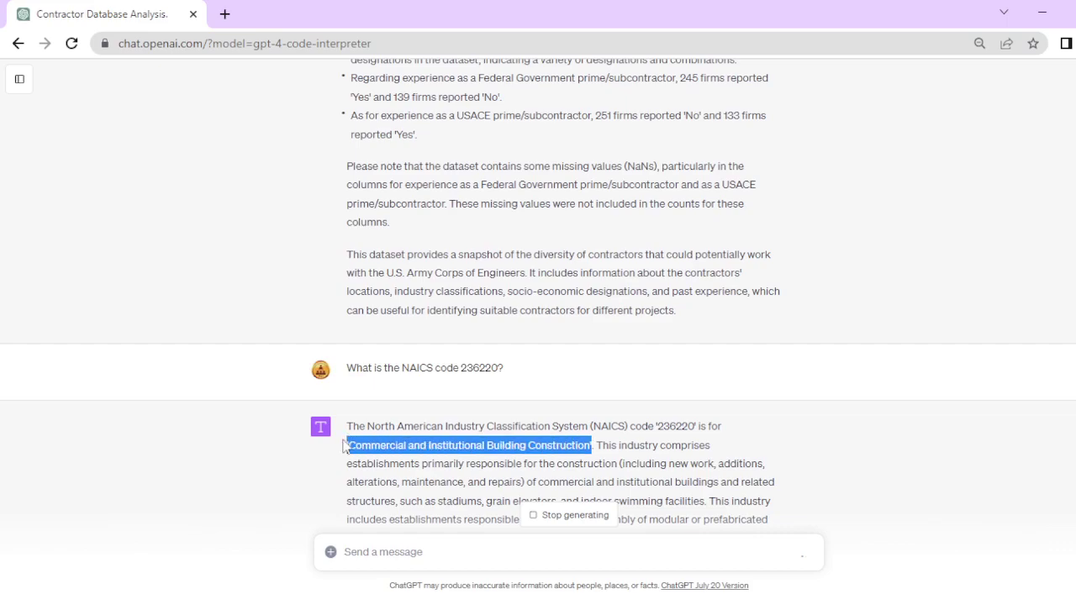
left_click(715, 359)
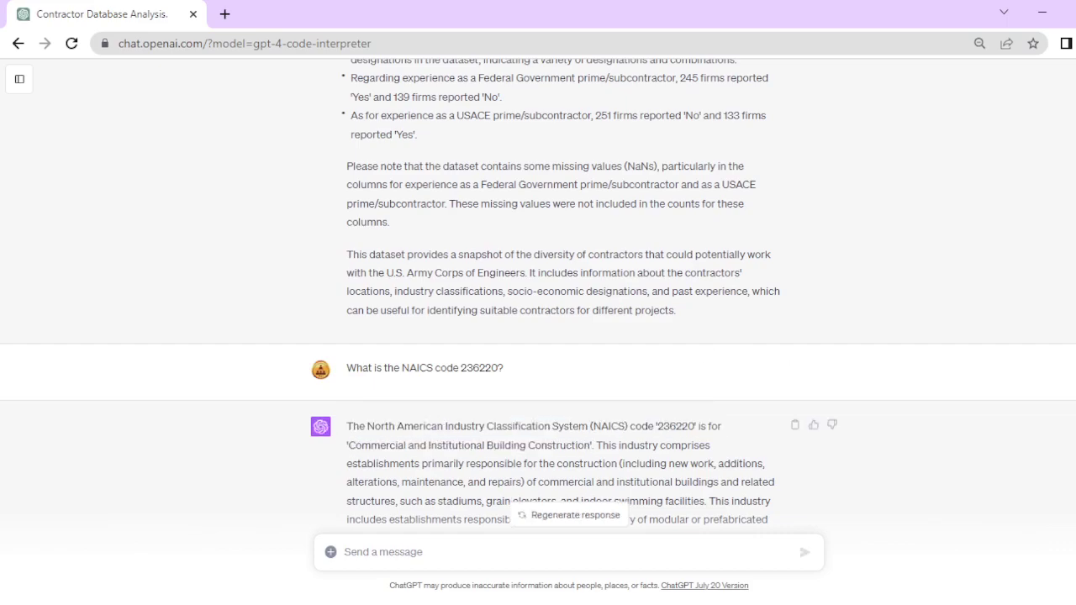
scroll(1070, 78, "up", 20)
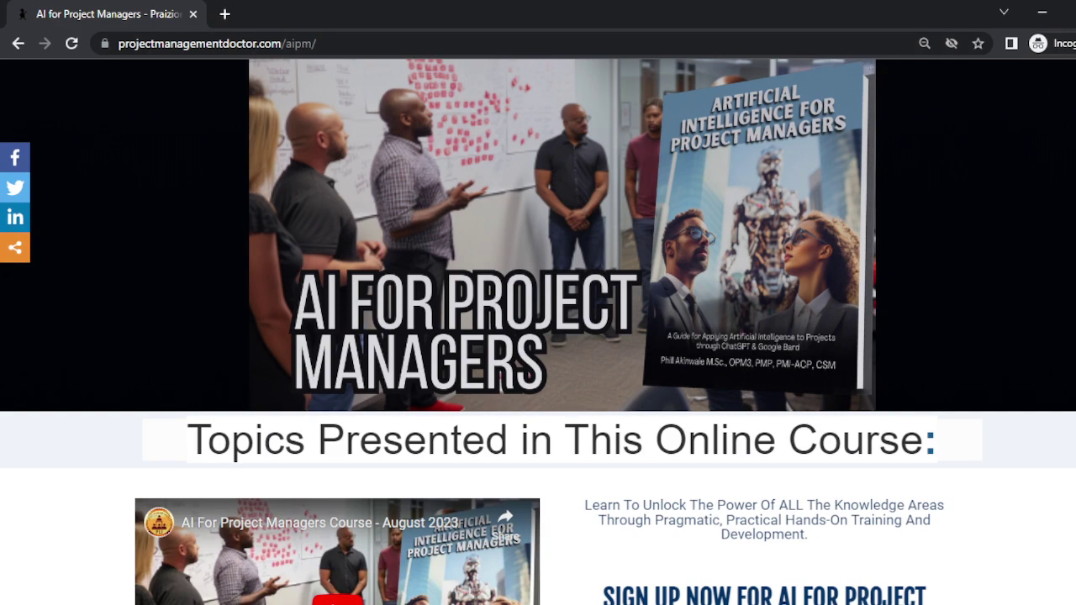
scroll(5, 275, "down", 10)
scroll(5, 275, "down", 10)
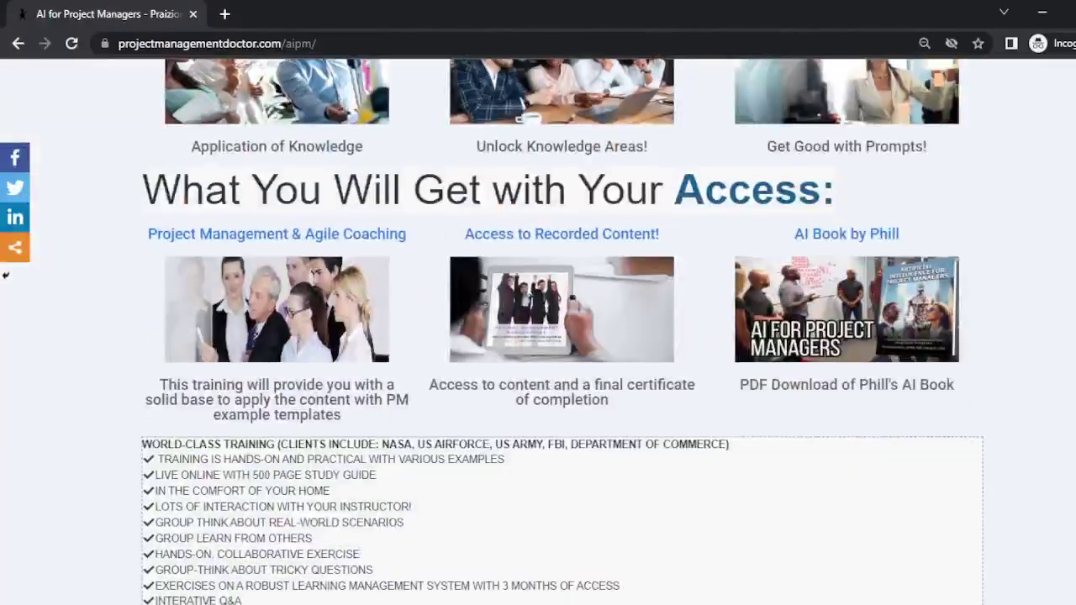
scroll(5, 275, "down", 10)
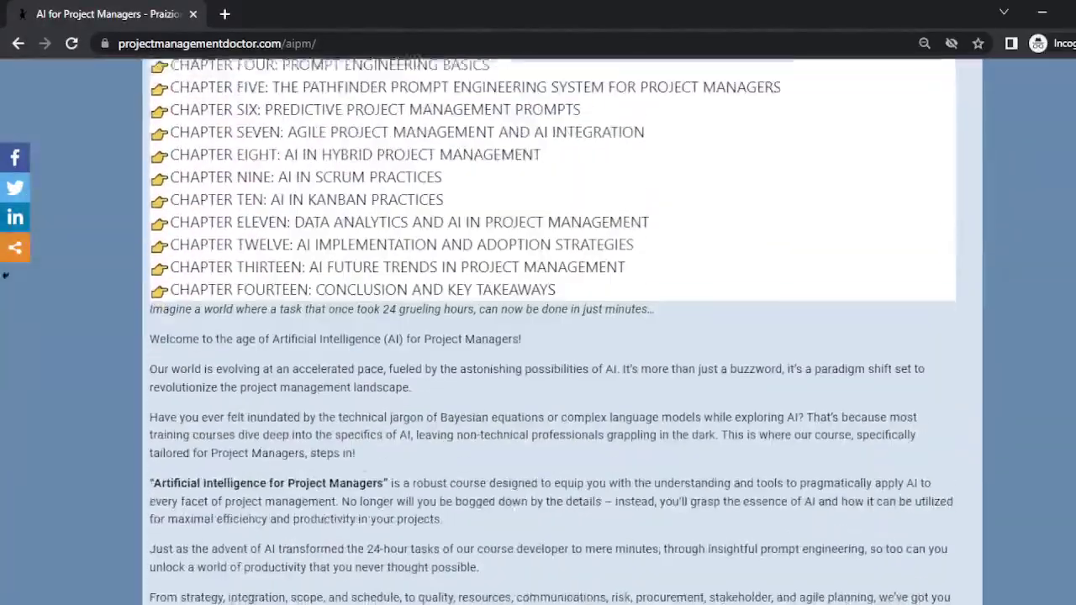
scroll(5, 275, "up", 10)
scroll(5, 275, "down", 5)
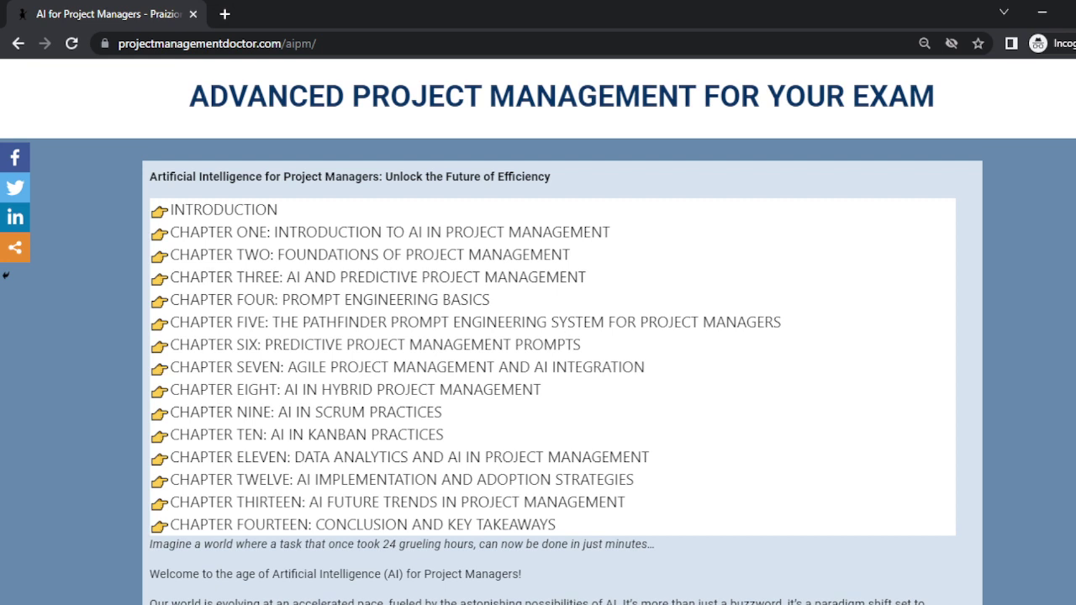
scroll(538, 337, "up", 10)
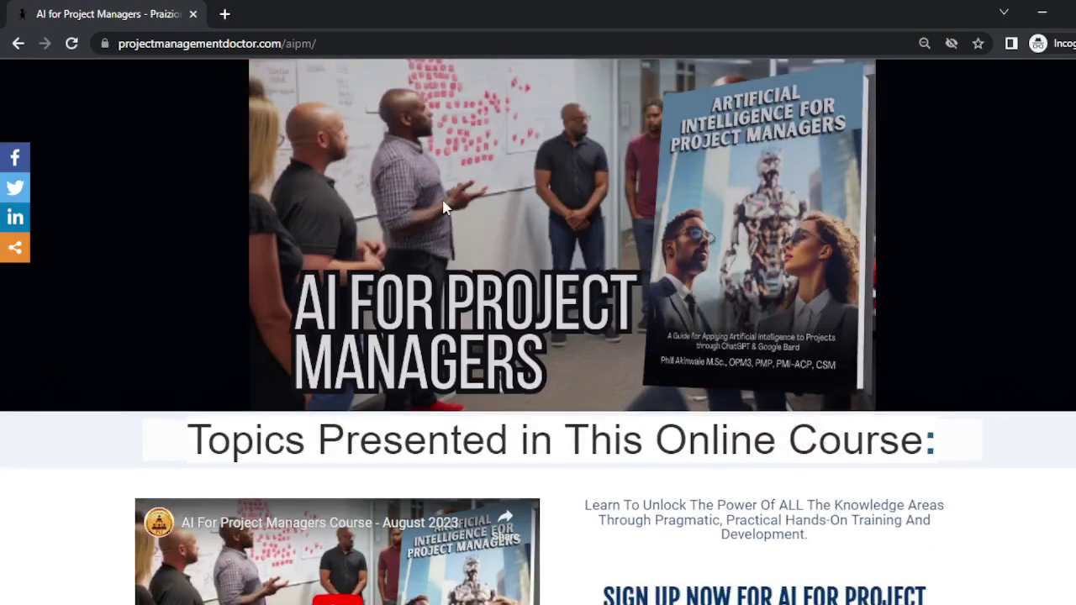